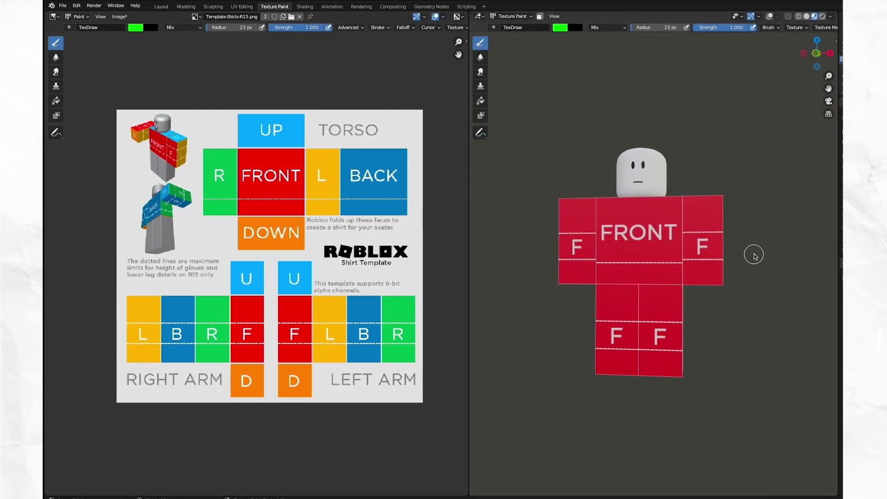
Paint green strokes across the template's FRONT torso panel and both arms' front panels.
mouse_move(754, 256)
mouse_down()
mouse_move(510, 254)
mouse_move(716, 262)
mouse_up()
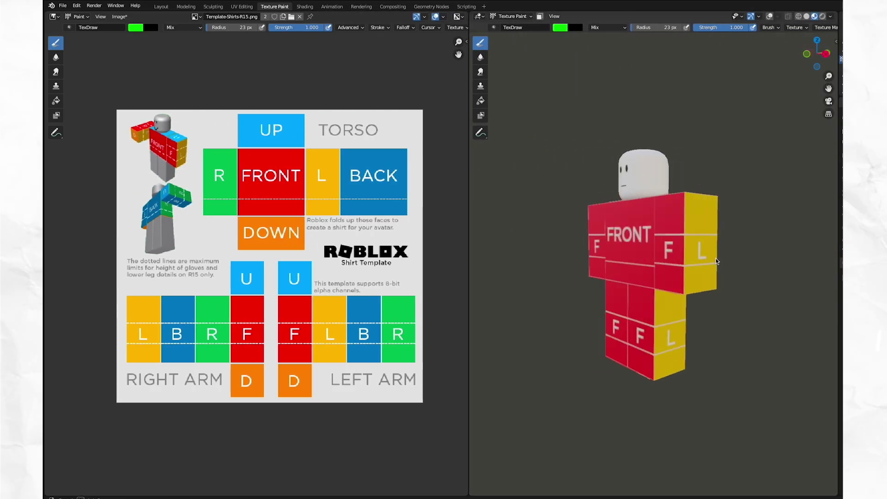
key(KP_1)
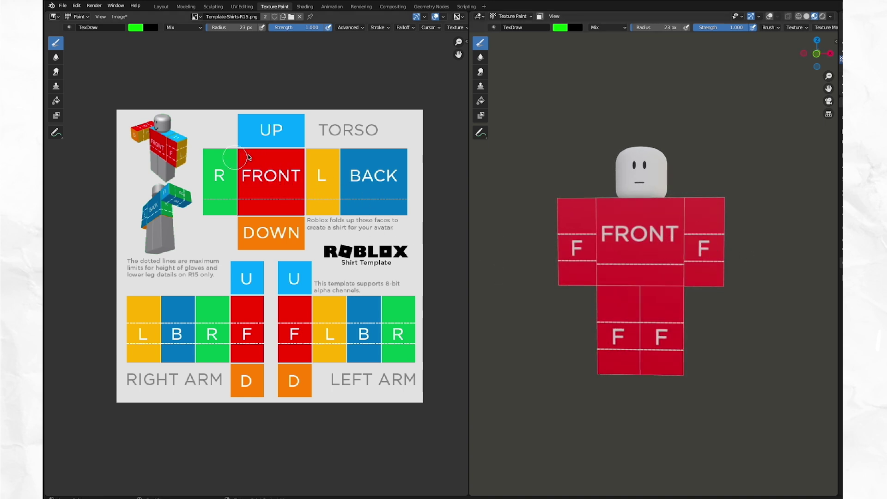
mouse_move(248, 154)
mouse_down()
mouse_move(287, 169)
mouse_move(305, 203)
mouse_up()
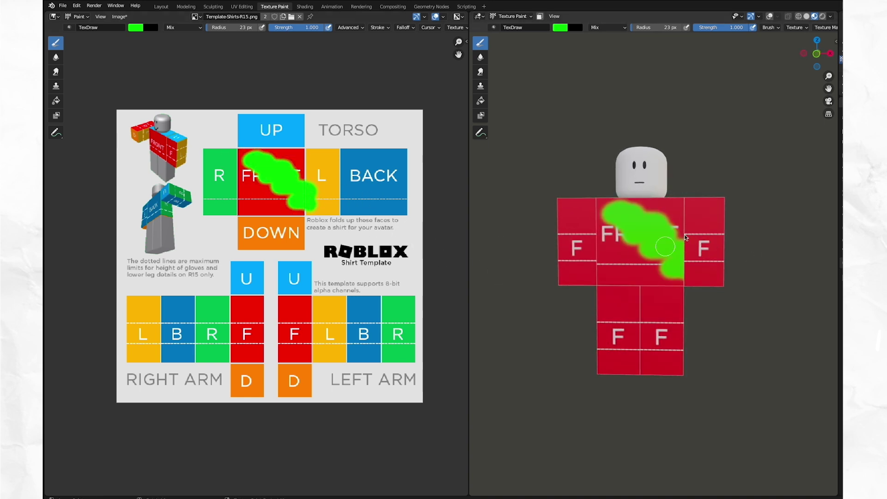
drag(237, 305, 253, 365)
mouse_move(286, 282)
mouse_down()
mouse_move(329, 329)
mouse_move(323, 353)
mouse_up()
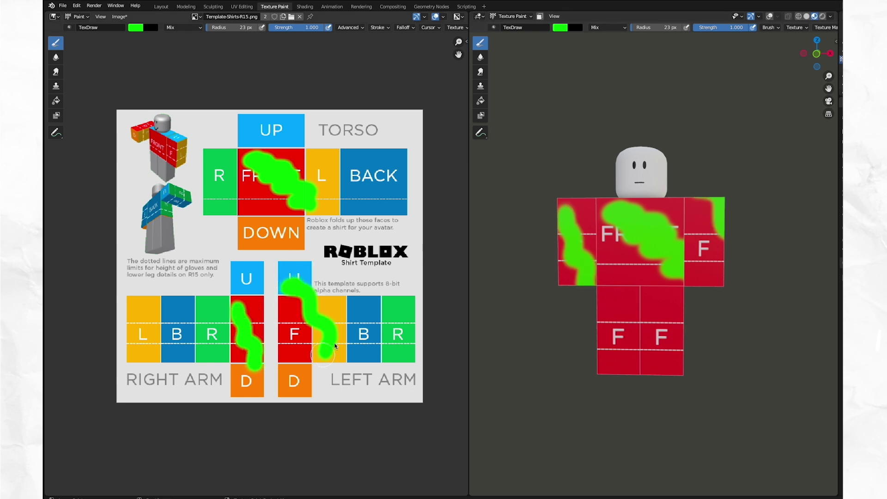
Turn the avatar around and paint green across the BACK panel and both arms.
drag(738, 273, 548, 275)
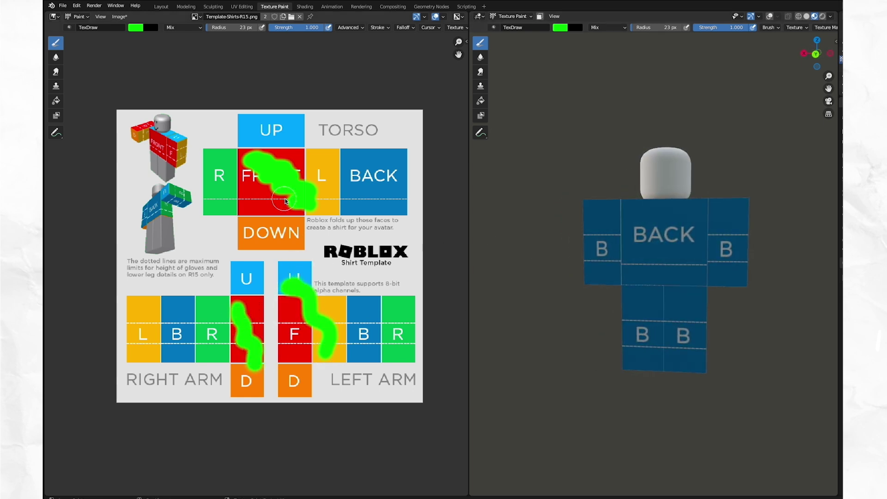
mouse_move(370, 163)
mouse_down()
mouse_move(372, 191)
mouse_move(402, 211)
mouse_up()
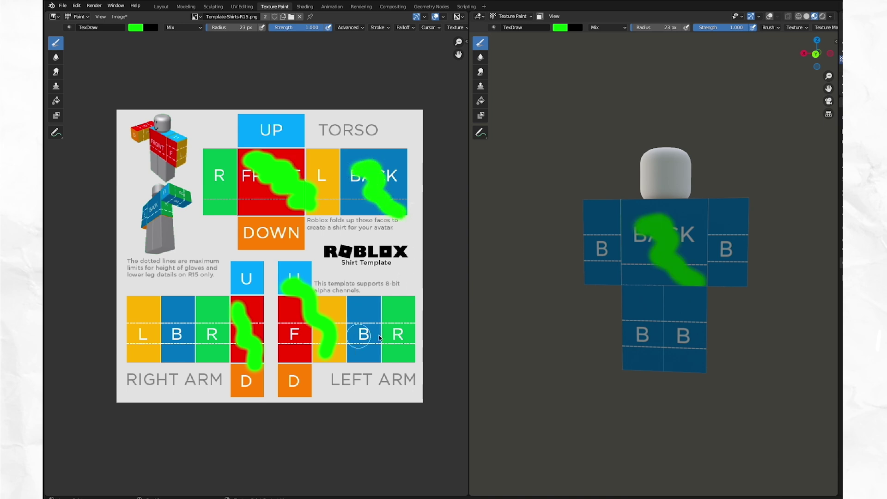
drag(392, 317, 93, 331)
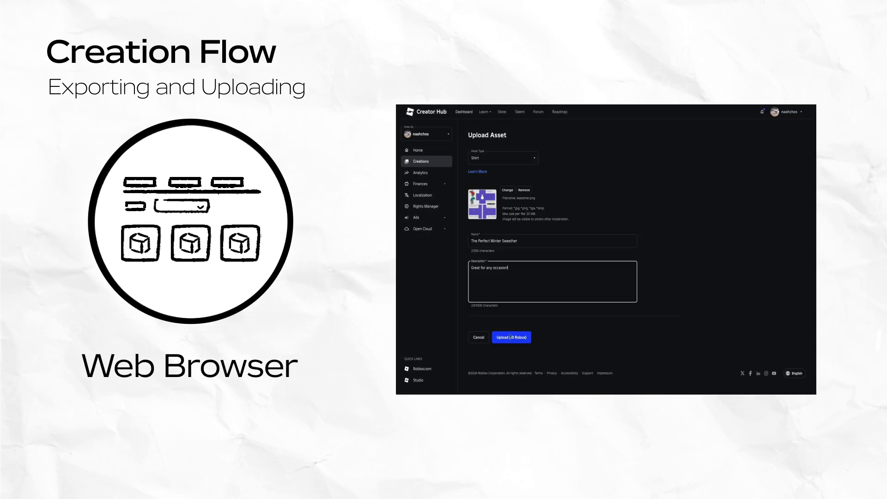
Upload the shirt on Creator Hub and confirm paying 10 Robux.
click(511, 336)
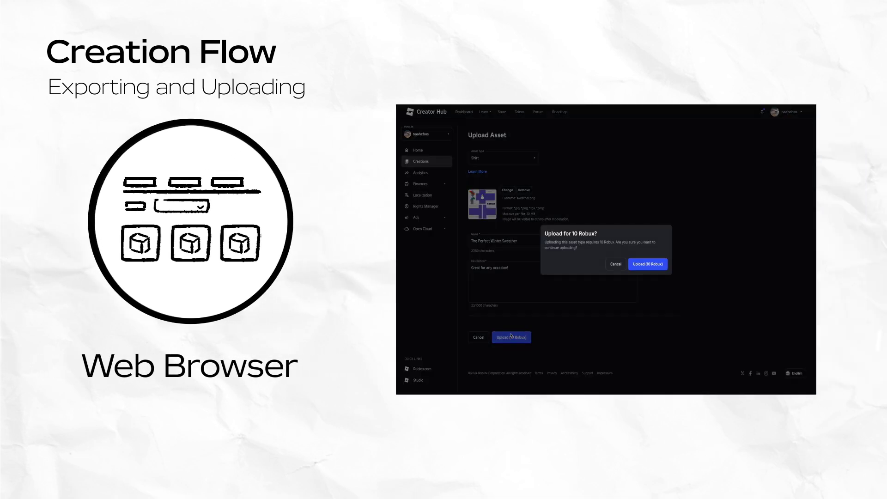
click(649, 264)
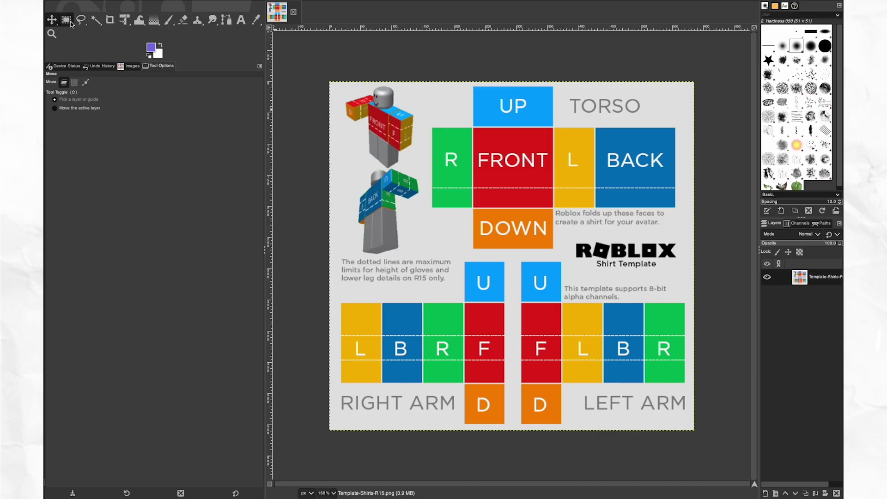
Select the torso's cross-shaped R-to-BACK row and UP-DOWN column and paint it purple.
drag(430, 127, 677, 208)
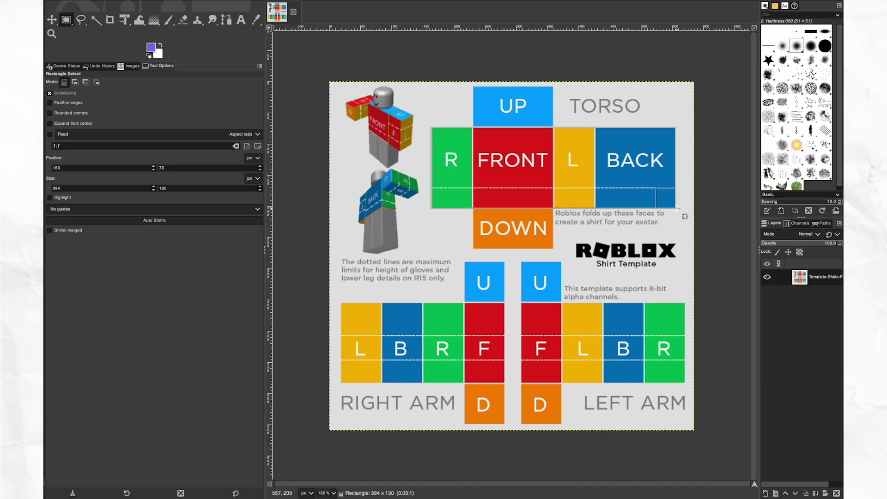
drag(473, 85, 554, 249)
click(168, 21)
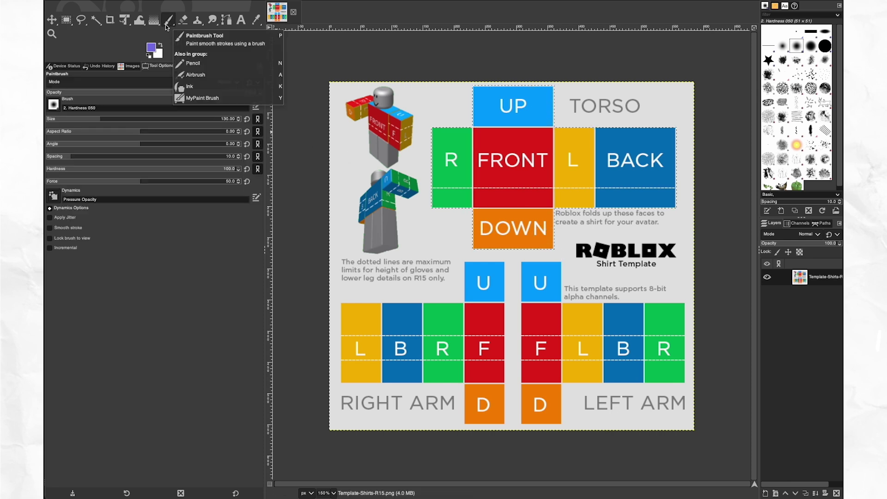
mouse_move(443, 166)
mouse_down()
mouse_move(667, 180)
mouse_move(513, 231)
mouse_up()
Paint the white snowman body, then add its eyes with a size-7 brush.
key(x)
drag(84, 119, 62, 118)
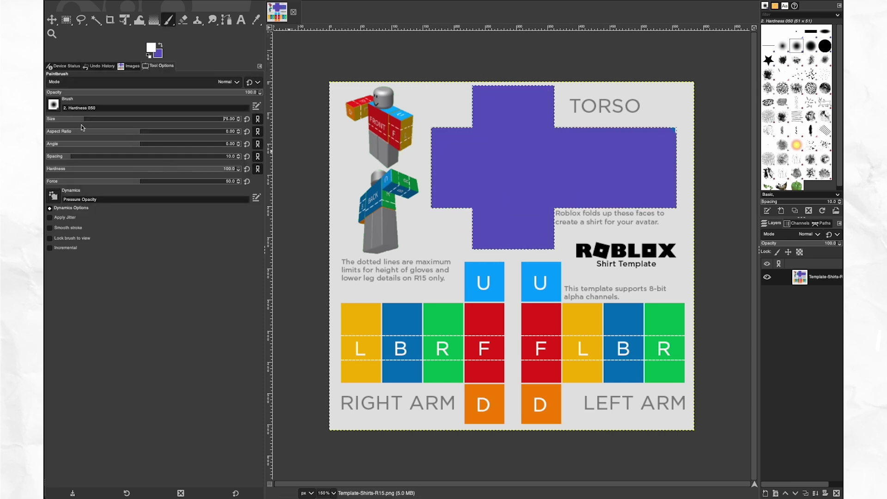
click(512, 178)
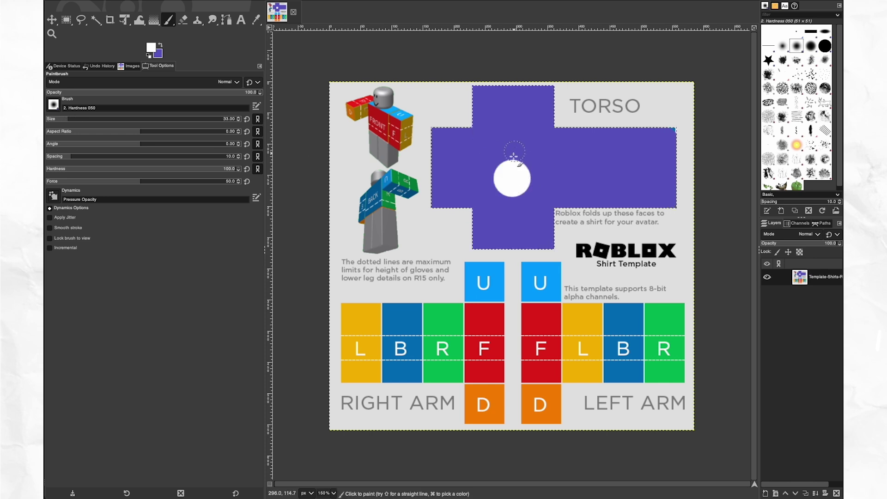
click(59, 119)
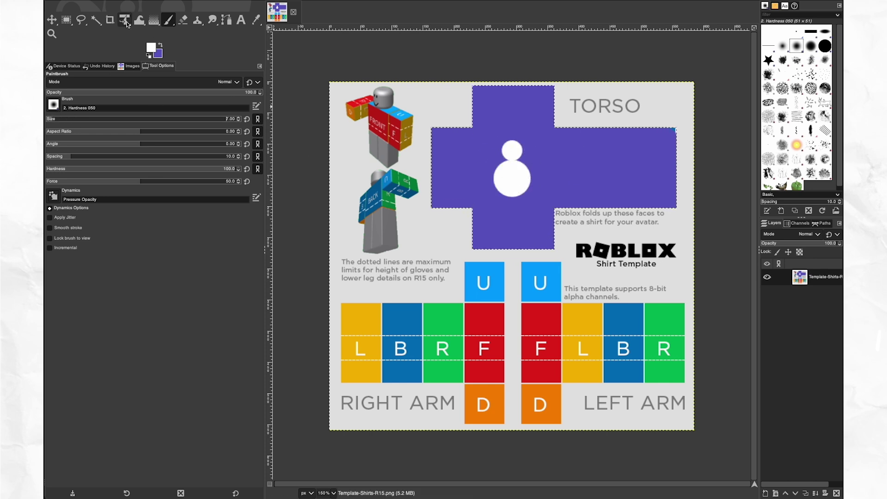
click(515, 149)
Pick orange for the carrot nose, then set the paint colour to dark brown 823a01.
click(151, 48)
click(168, 112)
click(229, 169)
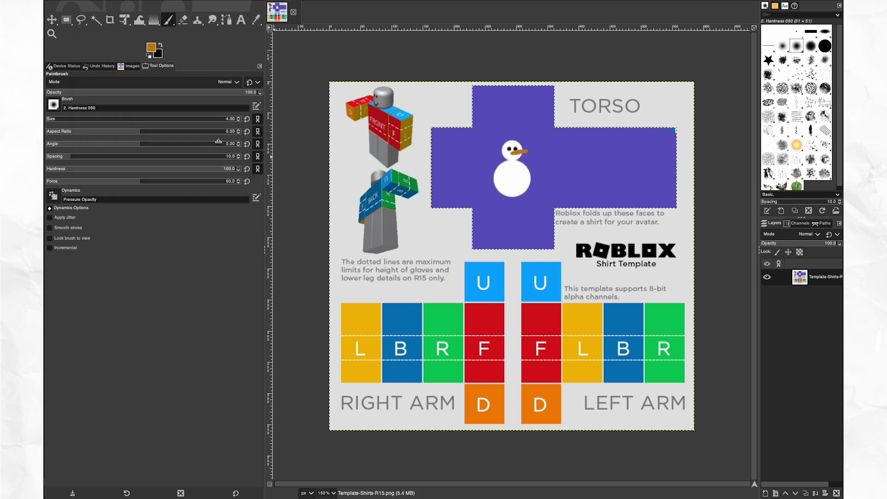
click(151, 47)
drag(153, 52, 154, 90)
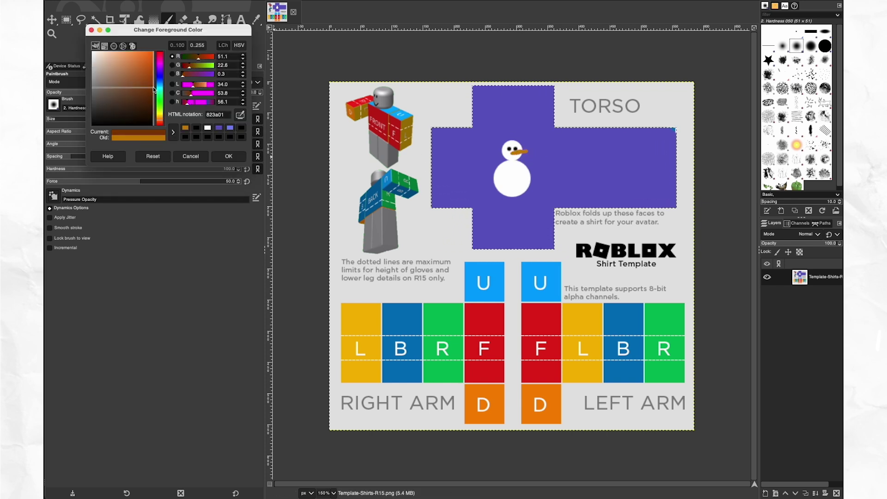
click(228, 156)
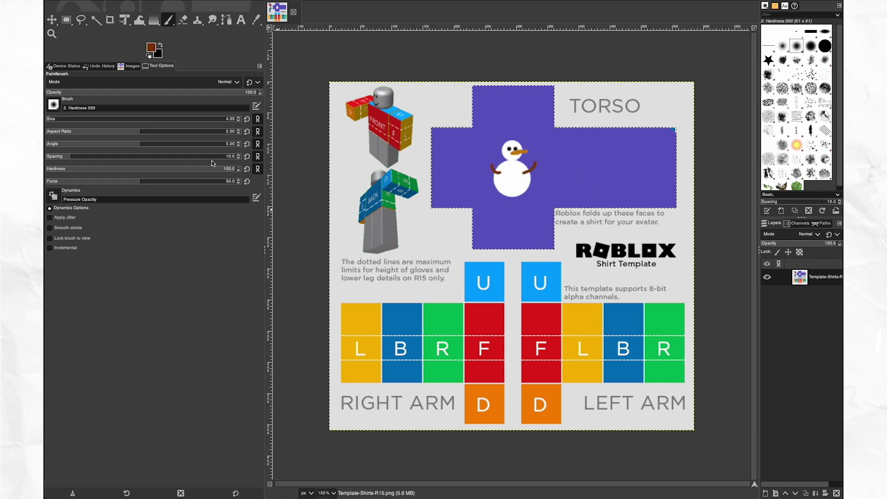
Rectangle-select both arms' row and column sections of the template.
click(67, 19)
drag(340, 303, 506, 384)
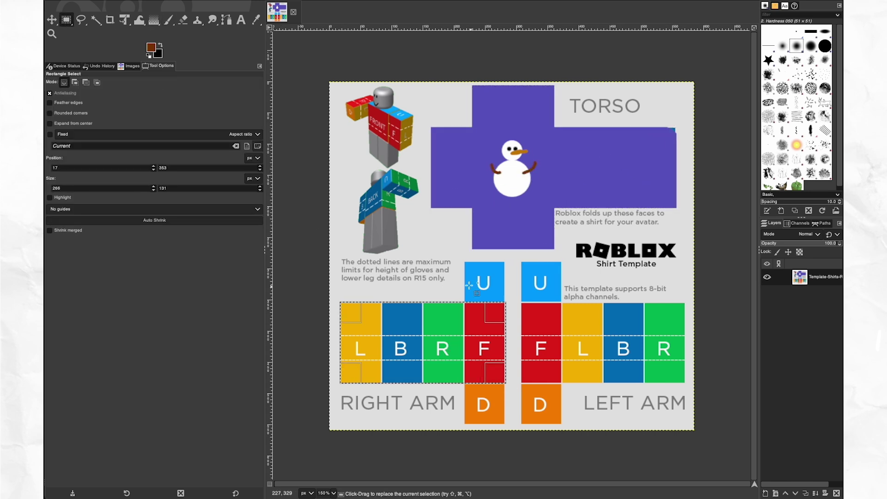
drag(464, 261, 506, 424)
drag(521, 262, 562, 424)
drag(526, 298, 686, 384)
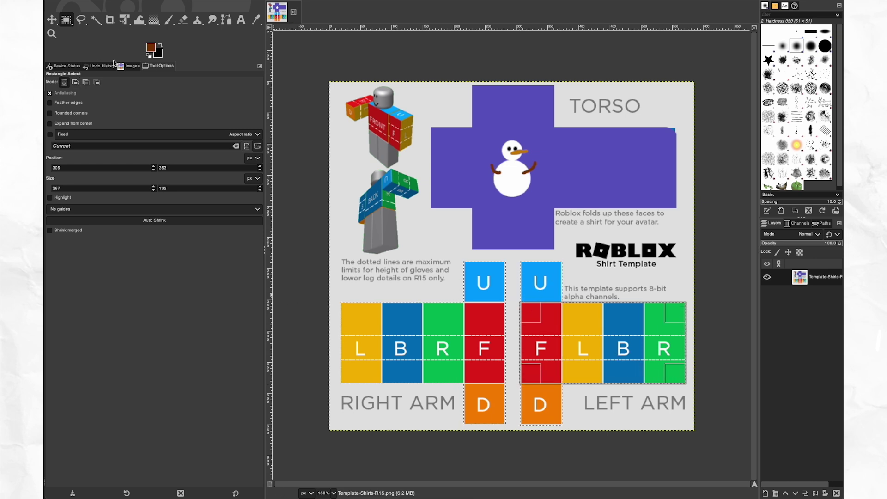
Paint both selected arm sections with the torso purple using a size-239 brush.
click(169, 19)
click(151, 48)
click(460, 152)
key(Return)
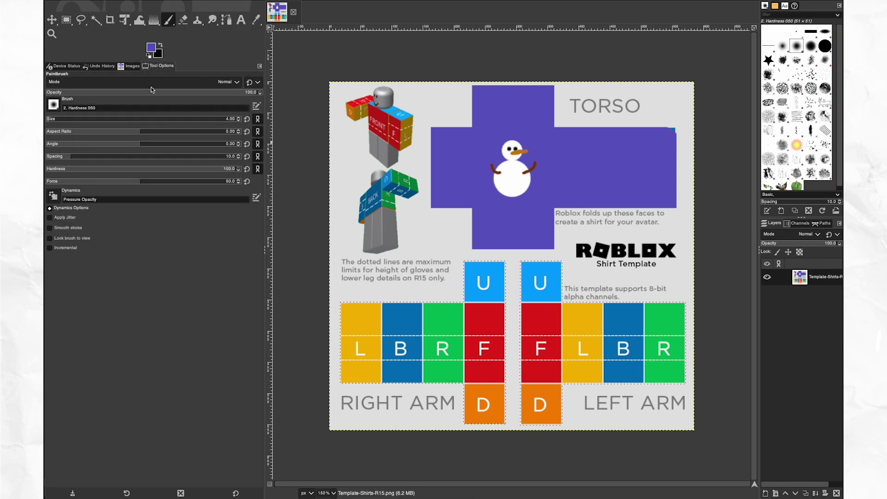
click(125, 119)
mouse_move(360, 342)
mouse_down()
mouse_move(436, 386)
mouse_move(560, 341)
mouse_up()
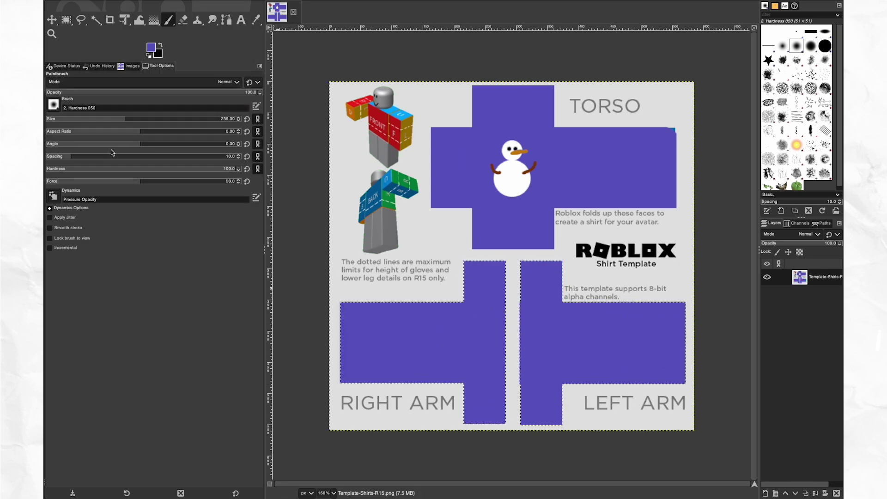
Stamp seven white stars across both arms using the size-17 Star brush.
key(d)
key(x)
click(52, 118)
click(53, 105)
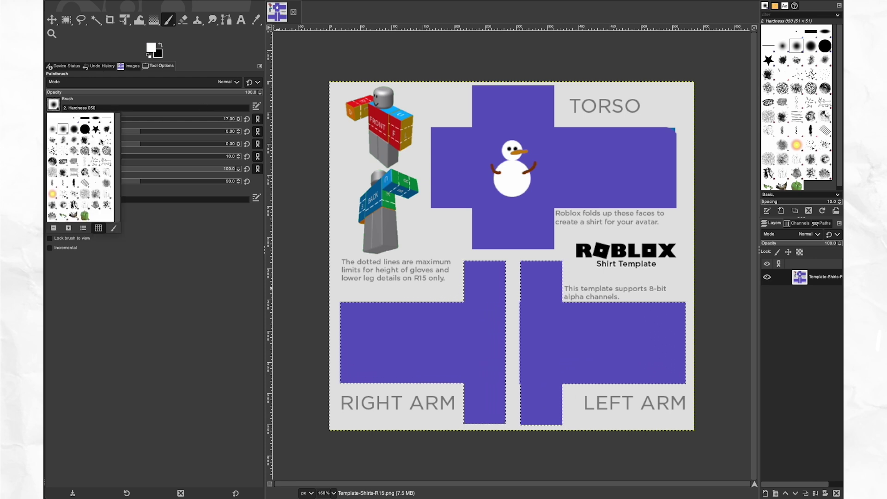
click(96, 129)
click(380, 320)
click(412, 333)
click(448, 329)
click(425, 365)
click(470, 363)
click(571, 337)
click(631, 327)
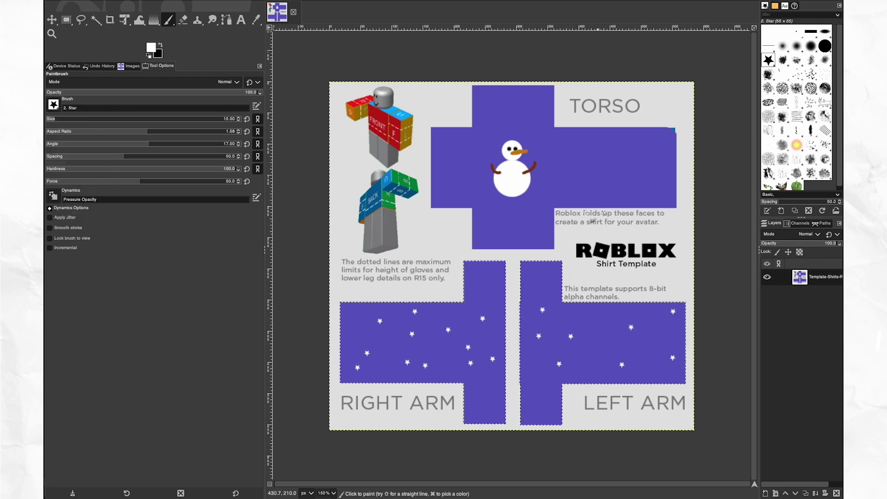
Export the shirt template as a PNG file with the default PNG export settings.
key(ctrl+shift+e)
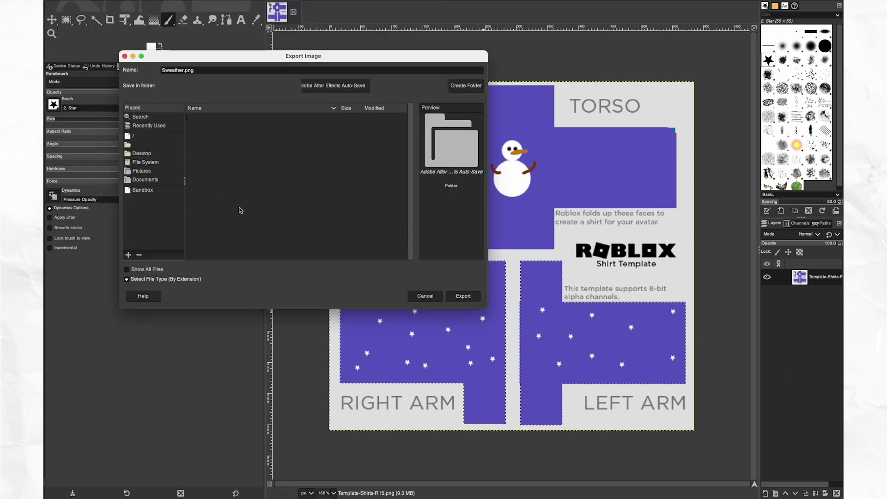
text(tyedye)
click(452, 297)
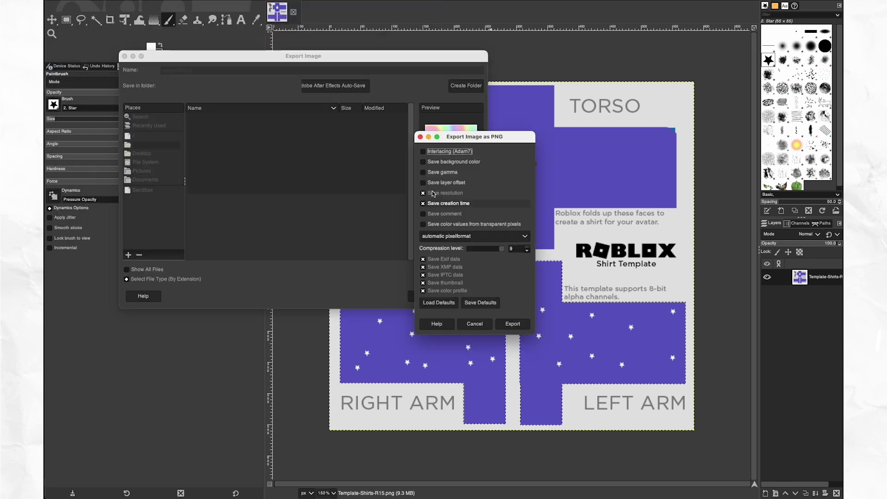
click(511, 323)
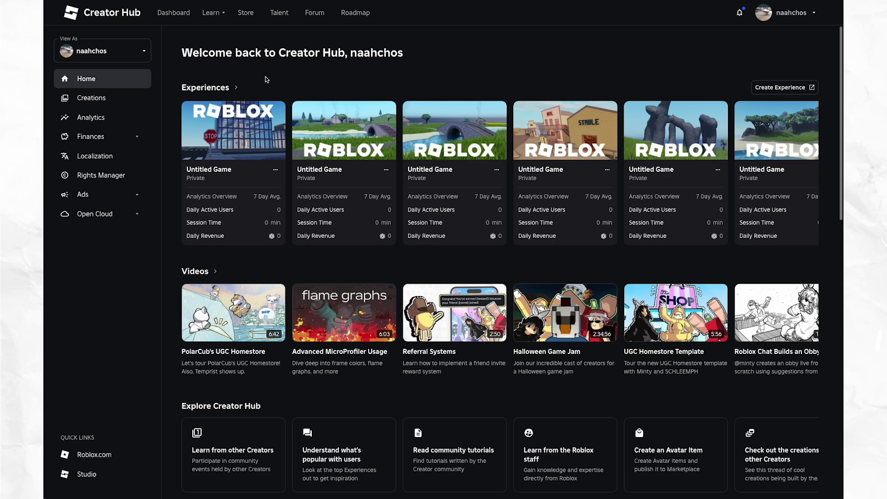
Start a new Shirt asset upload from Creations > Avatar Items > Classics.
click(94, 97)
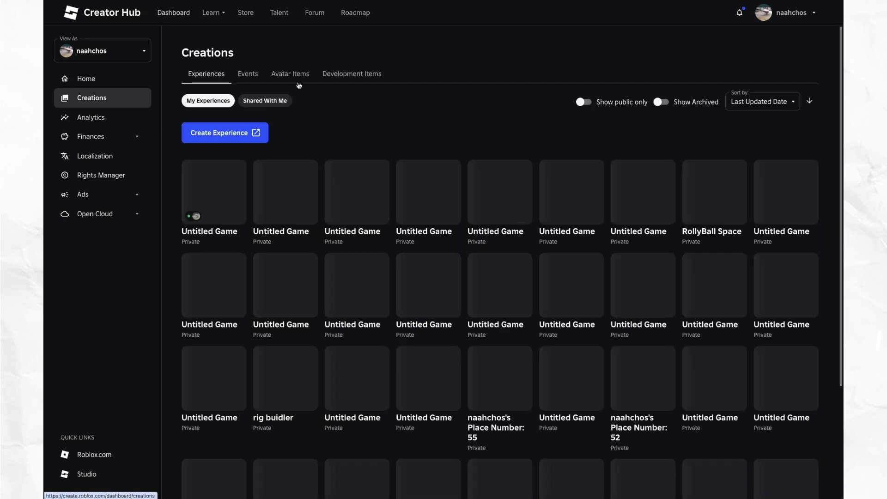
click(296, 75)
click(315, 101)
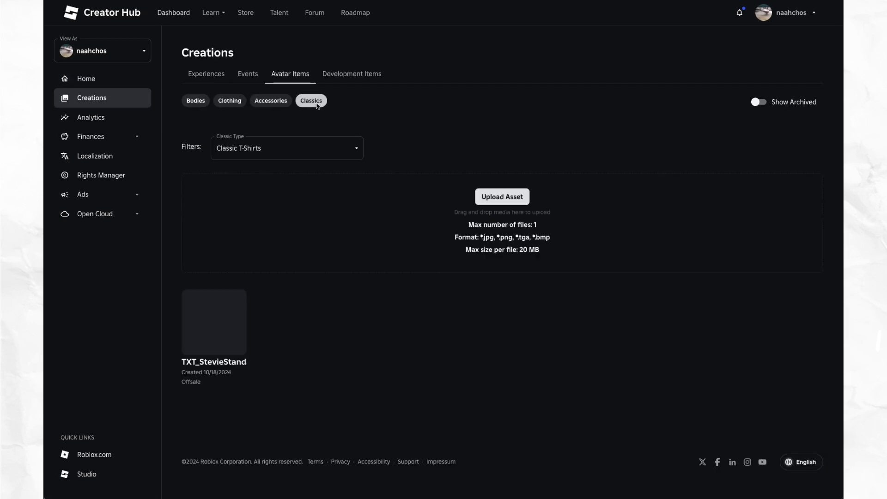
click(494, 197)
click(277, 86)
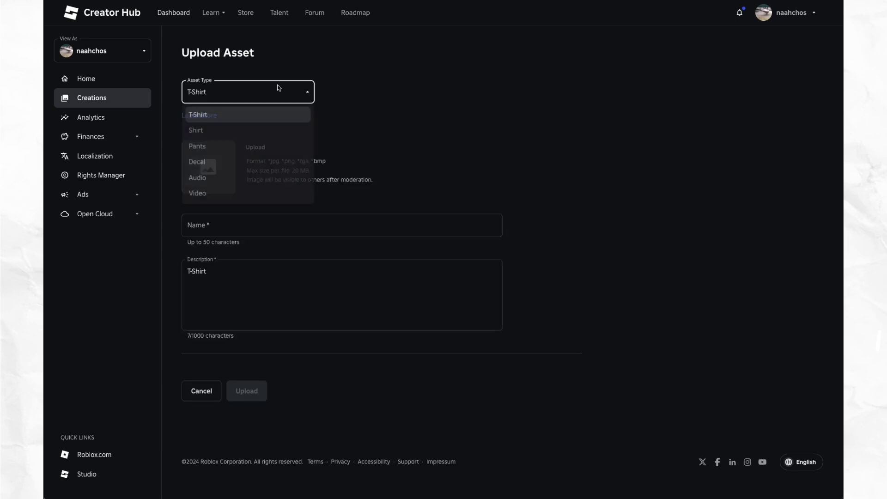
click(234, 134)
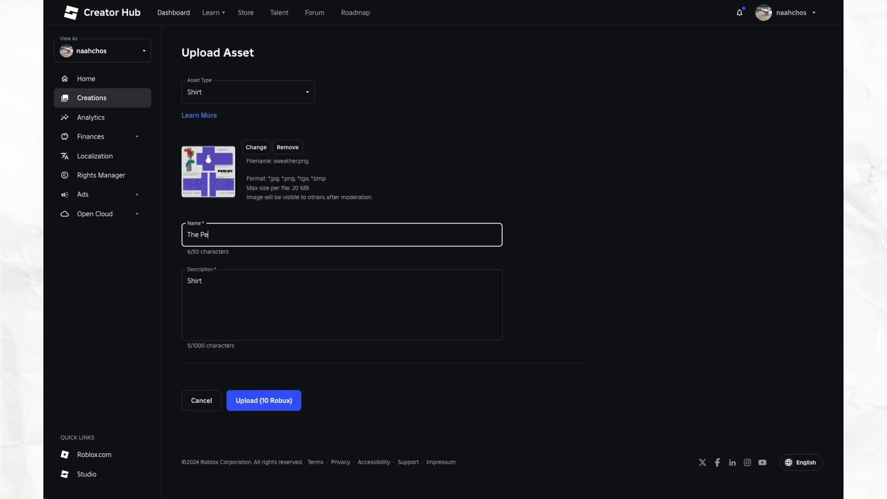
Name it 'The Perfect Winter Sweather', describe it 'Great for any occasion!', and upload for 10 Robux.
text(ther)
click(202, 280)
key(BackSpace)
key(BackSpace)
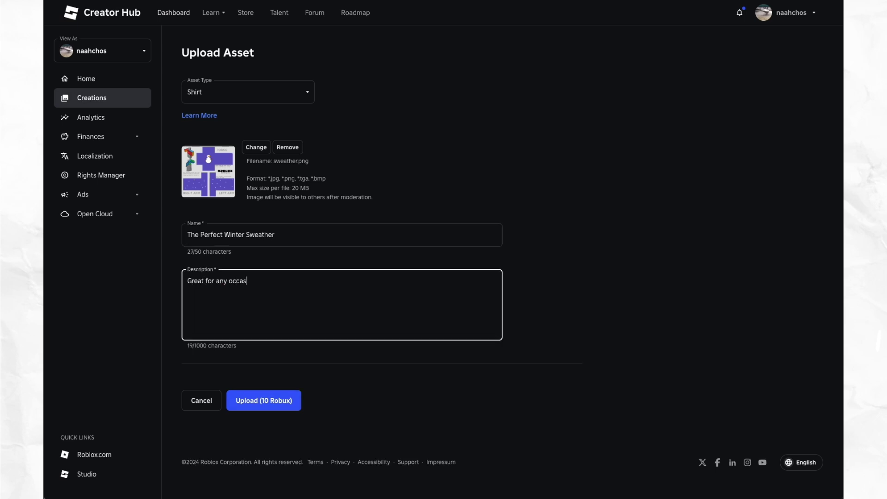
text(ion!)
click(281, 393)
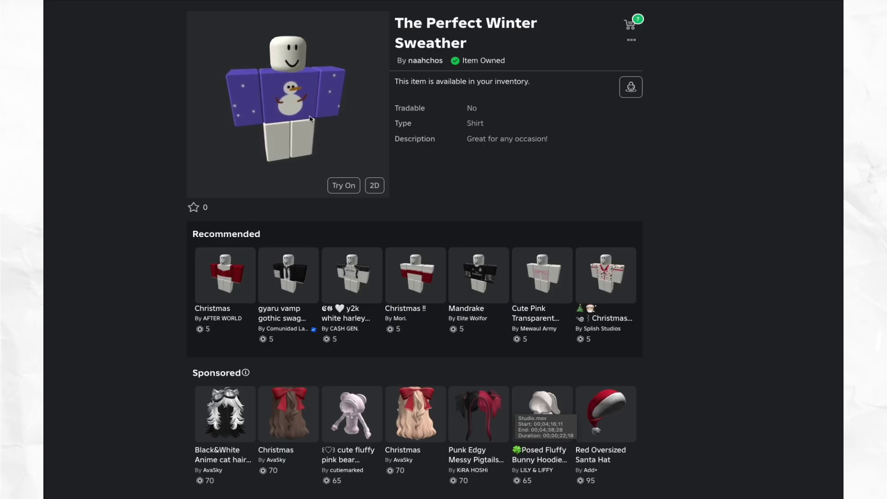
drag(309, 119, 279, 119)
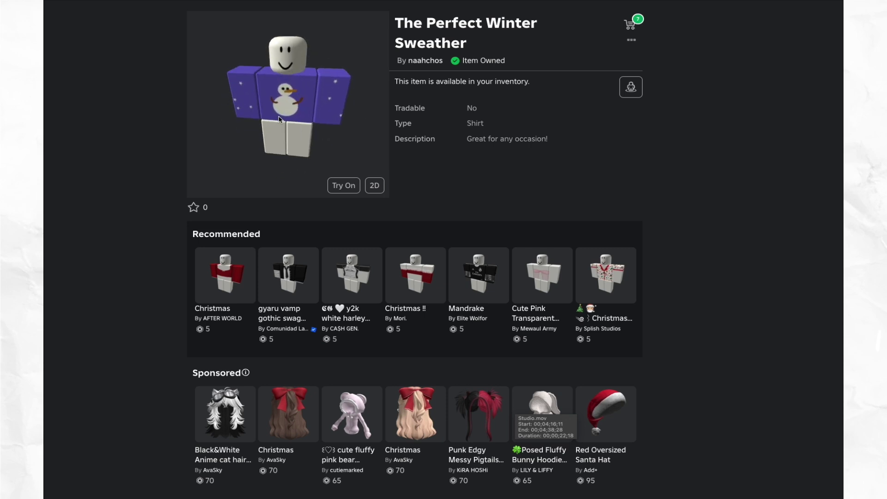